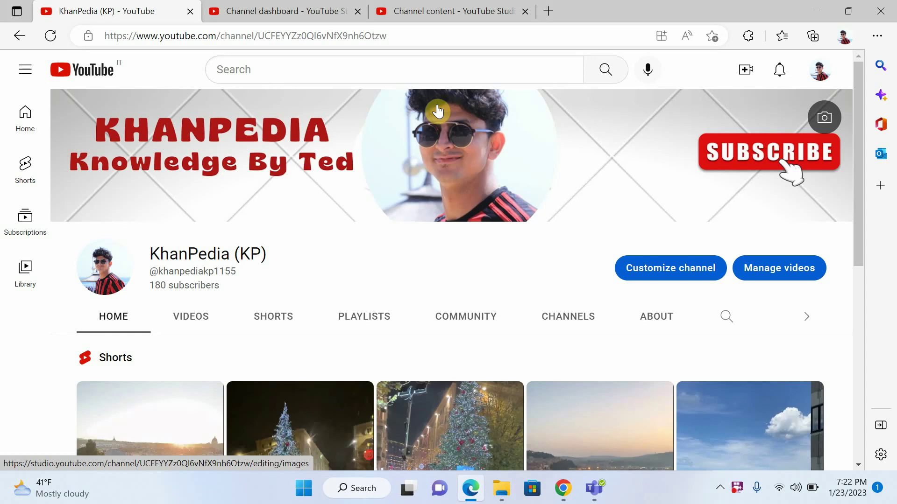
Switch from YouTube to Microsoft Teams and show the Settings and more menu.
{"action": "left_click", "coordinate": [594, 489]}
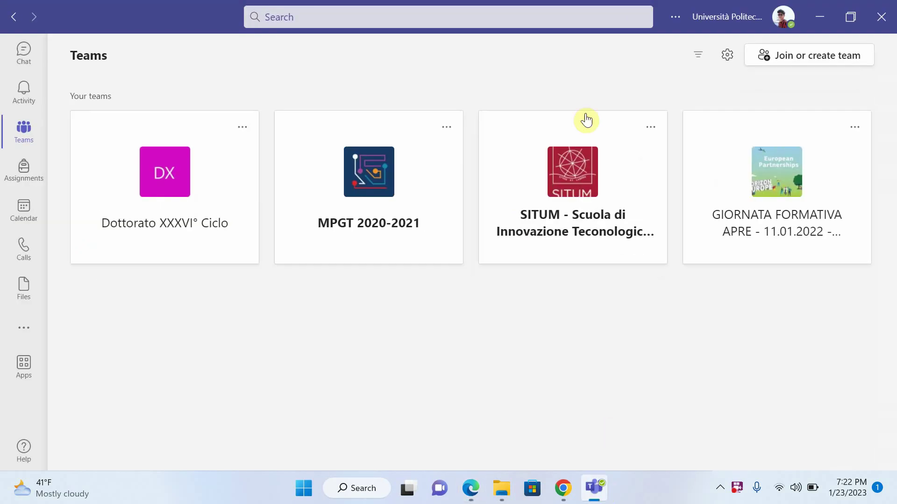
{"action": "left_click", "coordinate": [676, 21]}
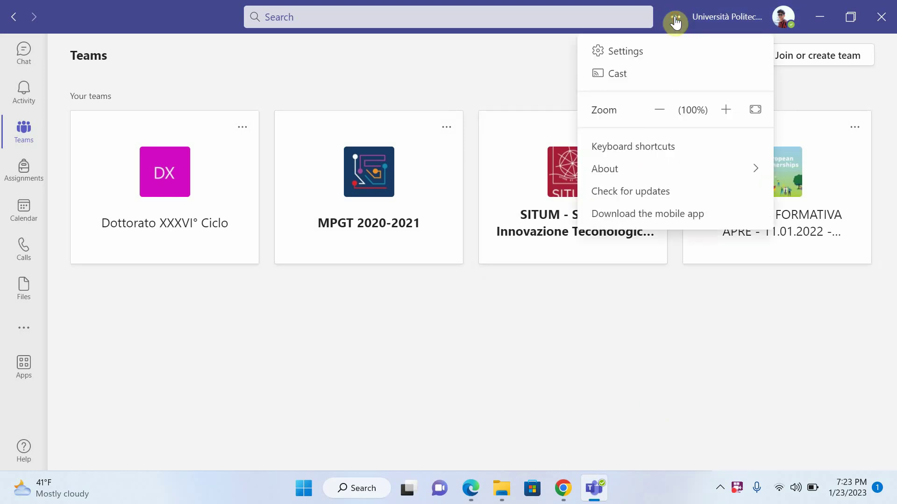
Open Teams Settings on the Devices section with audio and camera options.
{"action": "left_click", "coordinate": [643, 56]}
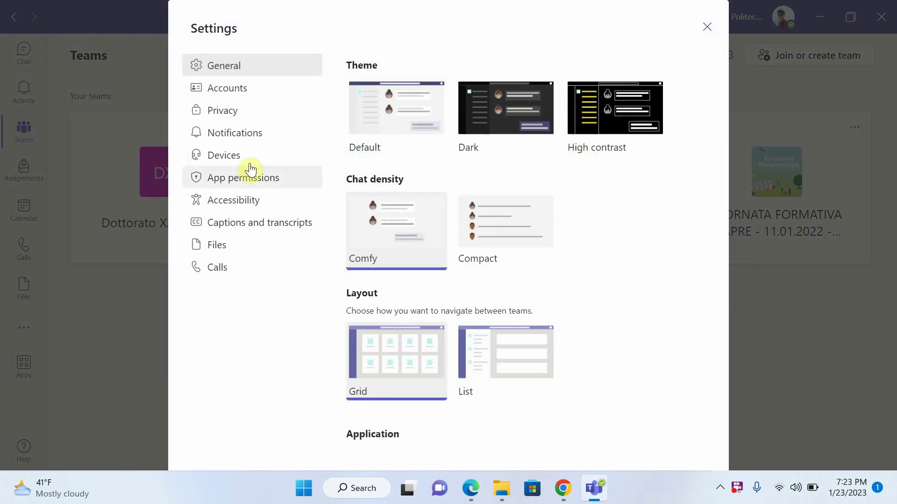
{"action": "left_click", "coordinate": [226, 157]}
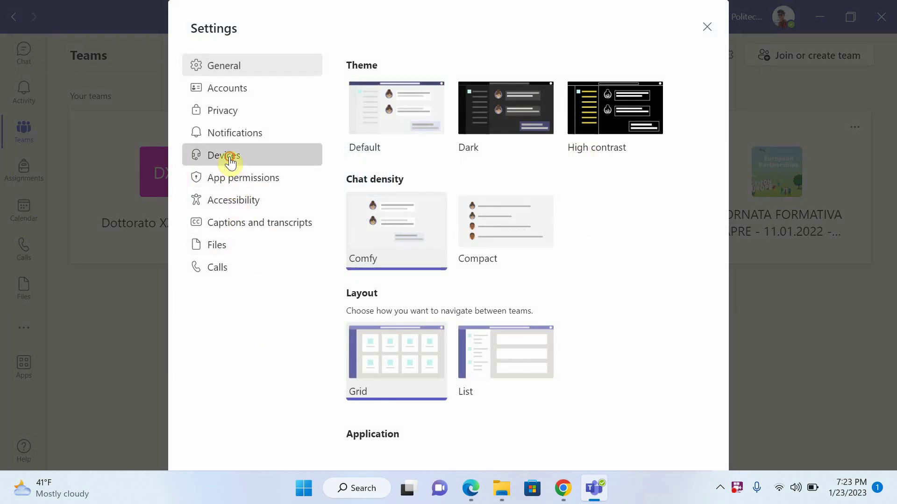
{"action": "scroll", "coordinate": [457, 271], "scroll_direction": "down", "scroll_amount": 5}
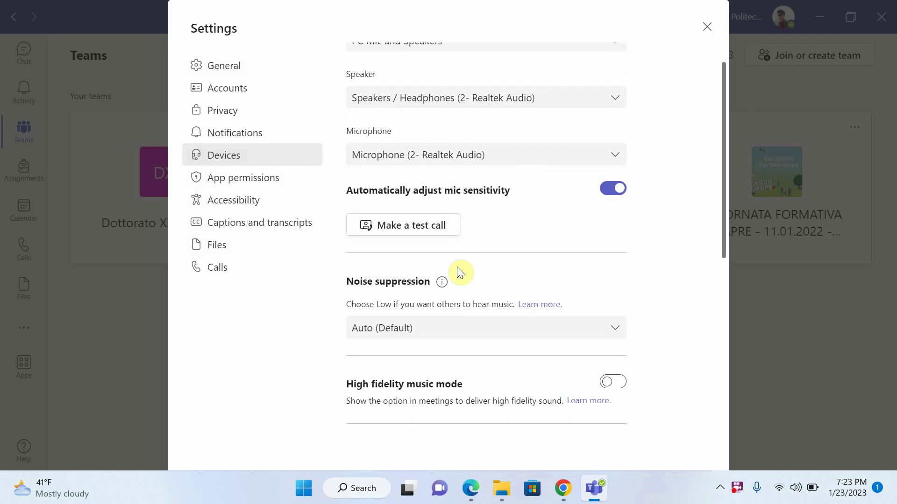
{"action": "scroll", "coordinate": [457, 268], "scroll_direction": "down", "scroll_amount": 2}
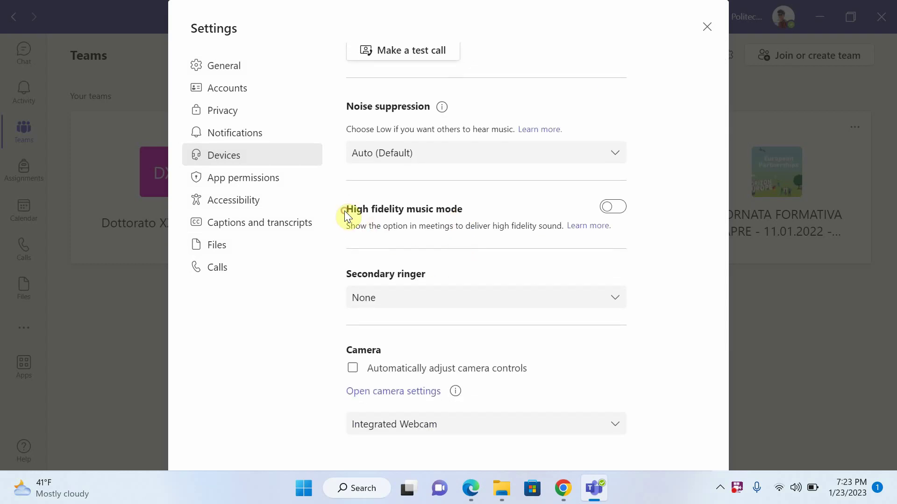
{"action": "left_click_drag", "start_coordinate": [344, 211], "coordinate": [364, 215]}
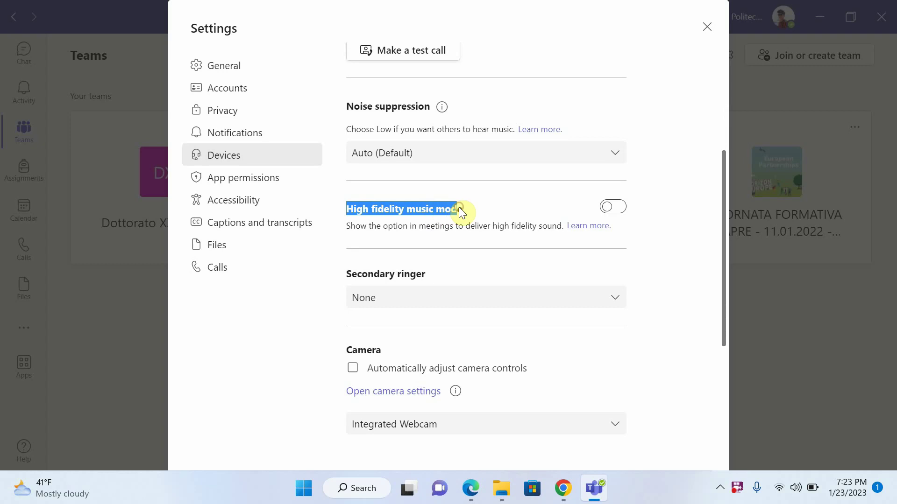
Switch the High fidelity music mode toggle on.
{"action": "left_click", "coordinate": [613, 208]}
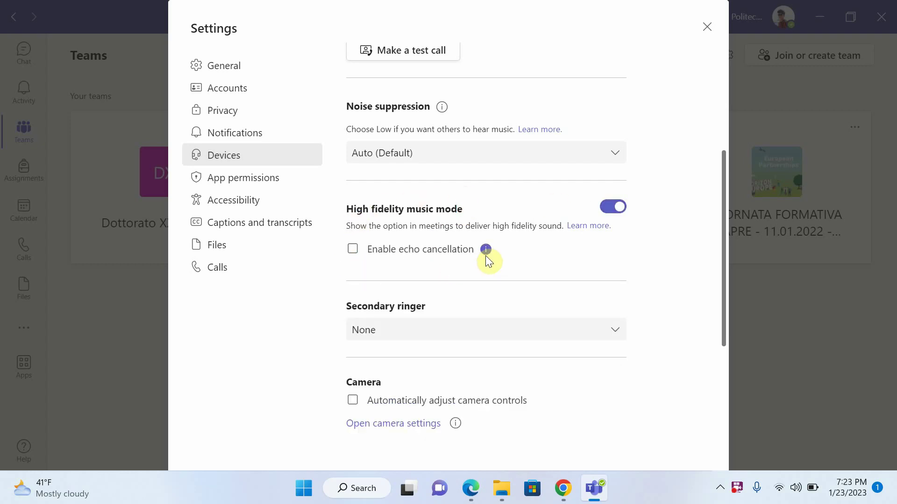
Check Enable echo cancellation, close Settings, and return to the YouTube channel in Edge.
{"action": "left_click", "coordinate": [353, 252]}
{"action": "mouse_move", "coordinate": [486, 249]}
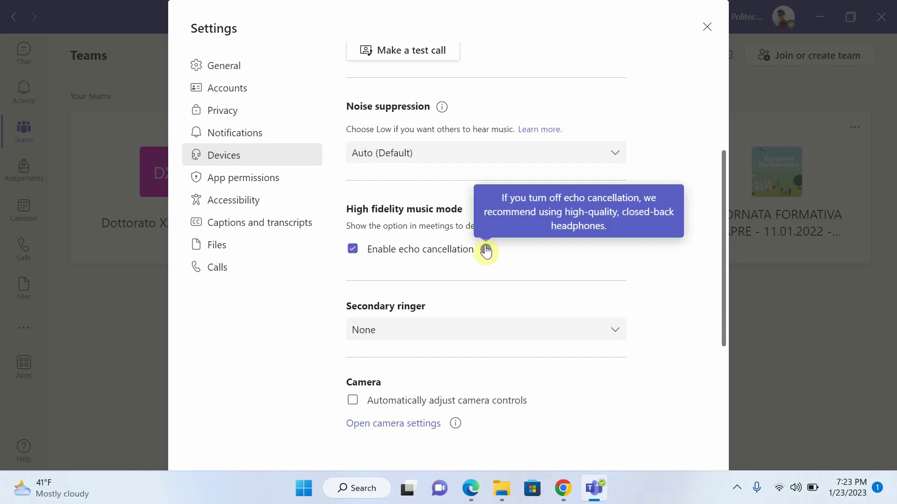
{"action": "scroll", "coordinate": [539, 277], "scroll_direction": "down", "scroll_amount": 3}
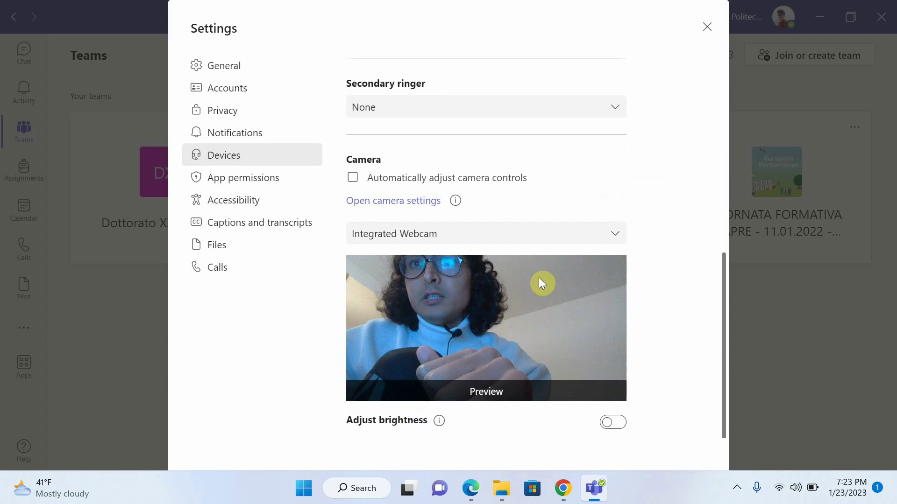
{"action": "scroll", "coordinate": [676, 56], "scroll_direction": "up", "scroll_amount": 5}
{"action": "left_click", "coordinate": [707, 27]}
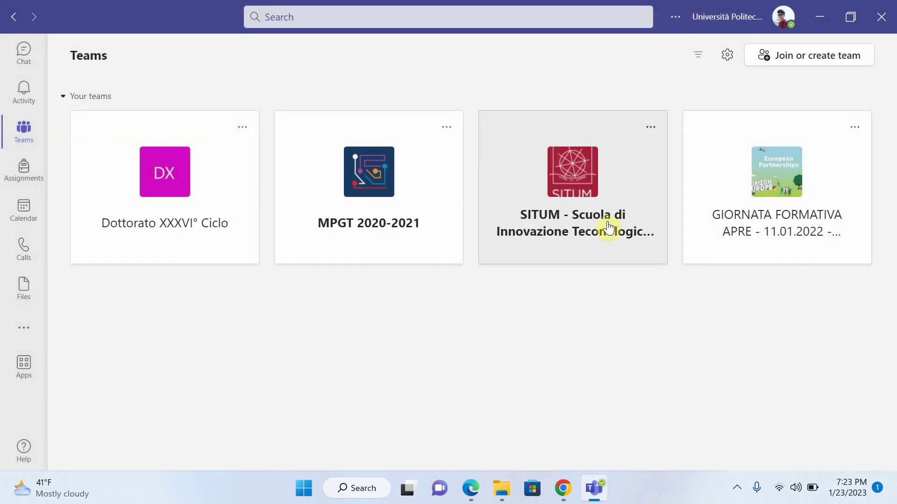
{"action": "left_click", "coordinate": [469, 489]}
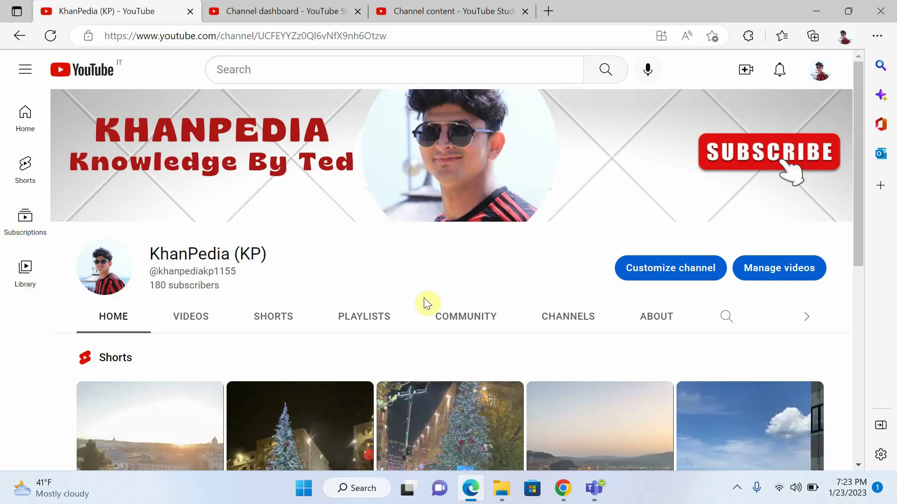